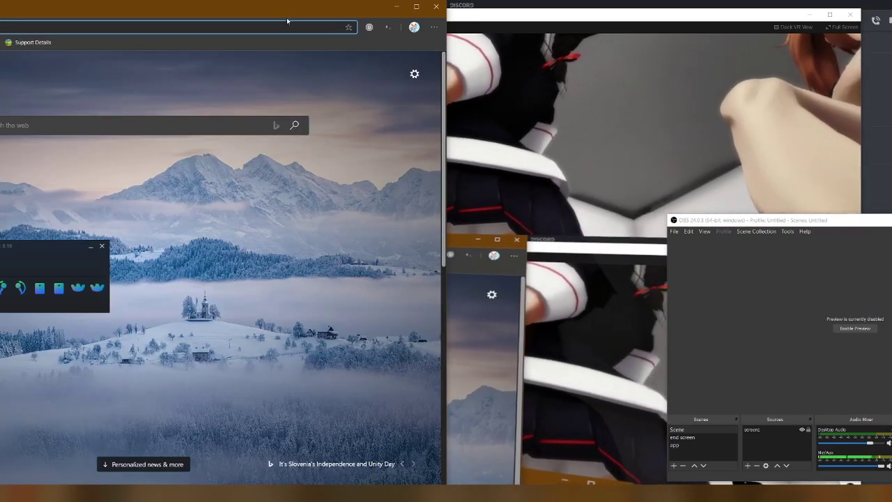
Step: Drag the Edge window off its left snap so it restores to a smaller, centred window
{"action": "left_click_drag", "start_coordinate": [287, 21], "coordinate": [632, 5]}
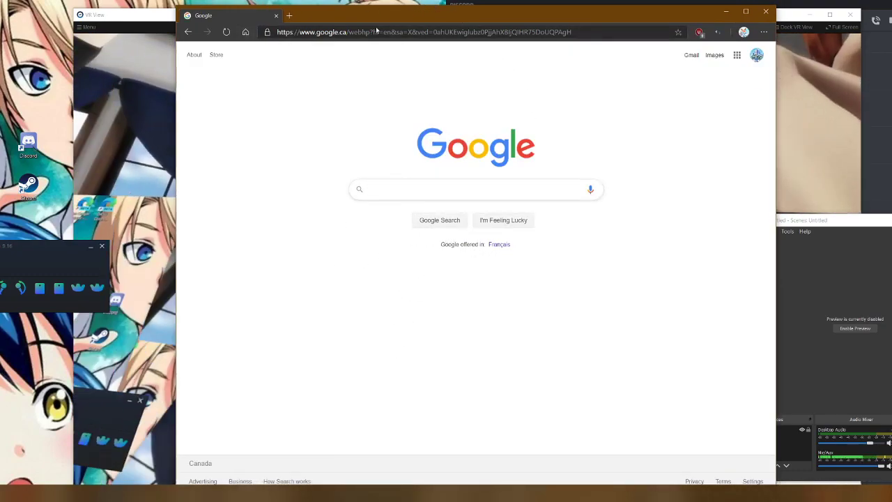
Step: Search Google for 'openvr advanced settings' by choosing the autocomplete suggestion after 'openvr'
{"action": "left_click_drag", "start_coordinate": [133, 14], "coordinate": [138, 22]}
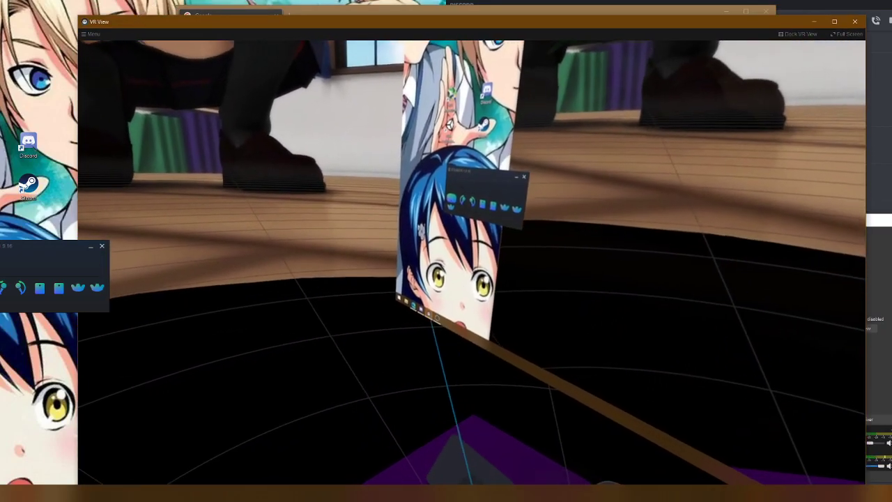
{"action": "key", "text": "alt+Tab"}
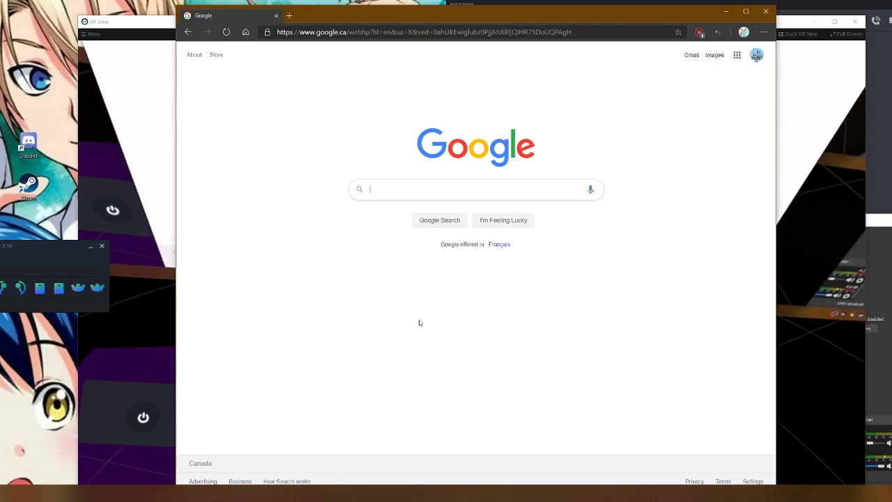
{"action": "type", "text": "ope"}
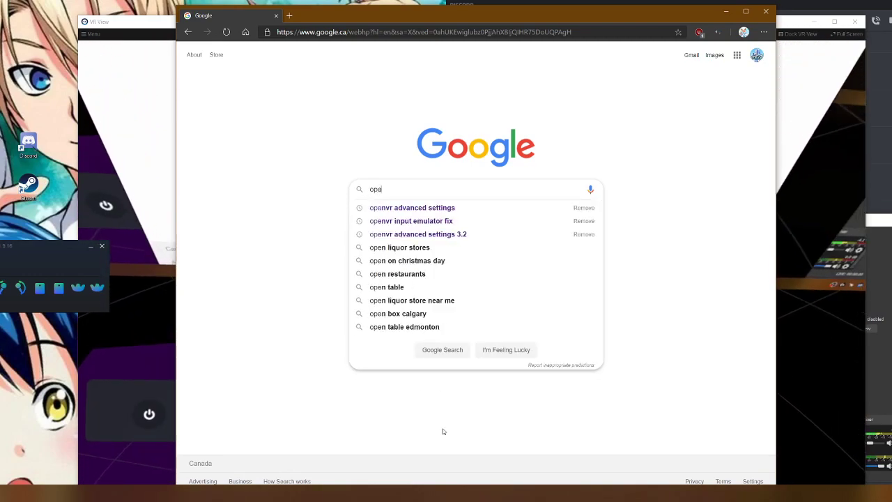
{"action": "type", "text": "nvr"}
{"action": "key", "text": "Down"}
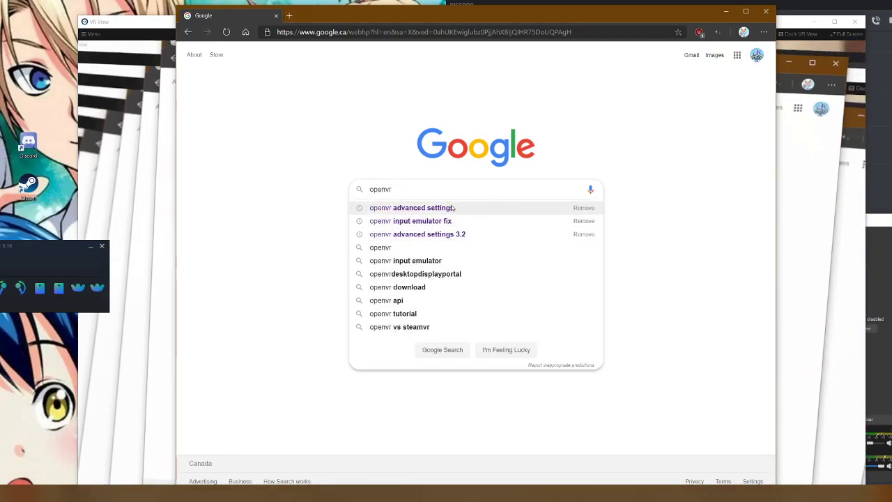
{"action": "key", "text": "Return"}
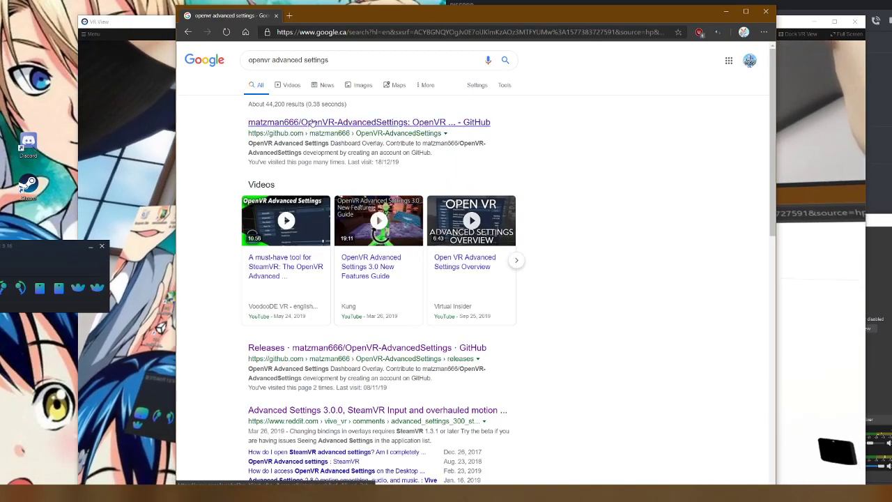
Step: Open the OpenVR-AdvancedSettings repository's releases and find the AdvancedSettings-4.0.1-installer.exe asset
{"action": "left_click", "coordinate": [366, 122]}
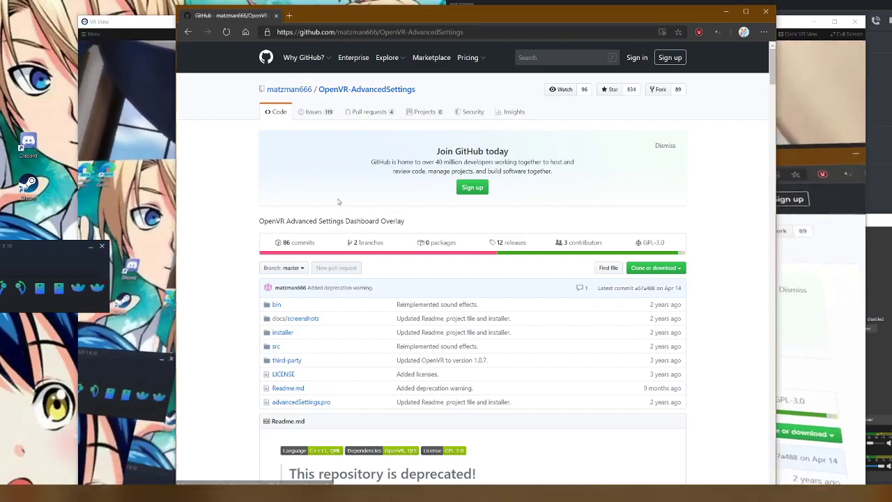
{"action": "scroll", "coordinate": [432, 290], "scroll_direction": "down", "scroll_amount": 3}
{"action": "scroll", "coordinate": [415, 164], "scroll_direction": "up", "scroll_amount": 3}
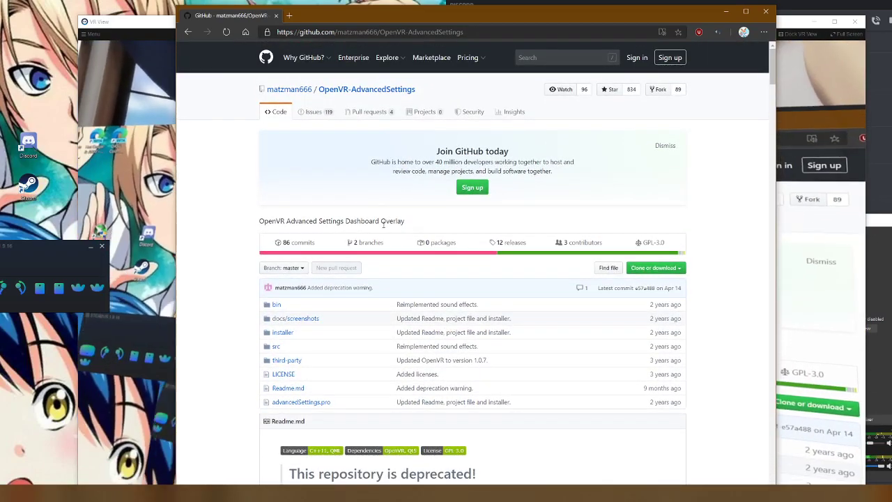
{"action": "scroll", "coordinate": [382, 224], "scroll_direction": "down", "scroll_amount": 5}
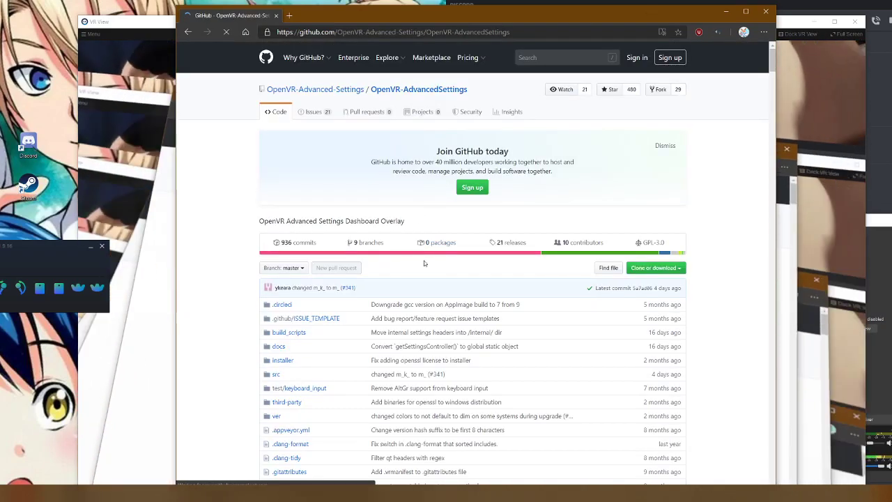
{"action": "left_click", "coordinate": [514, 242]}
{"action": "scroll", "coordinate": [442, 264], "scroll_direction": "down", "scroll_amount": 2}
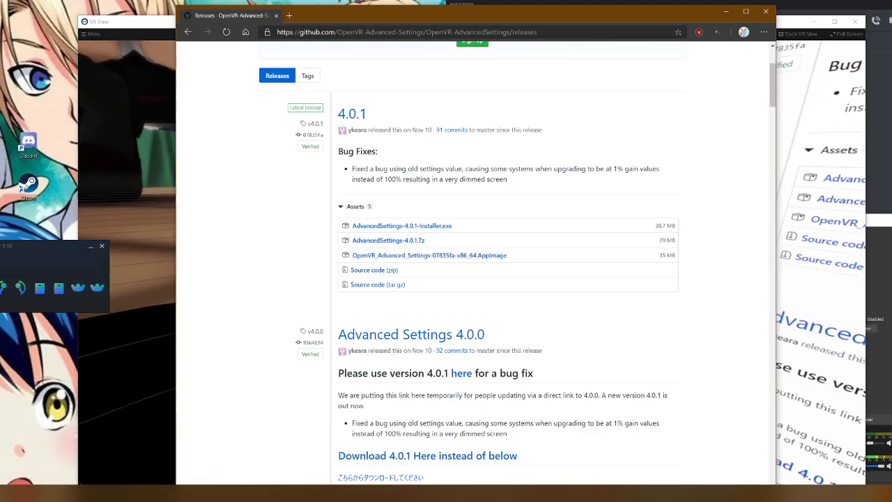
{"action": "key", "text": "super+e"}
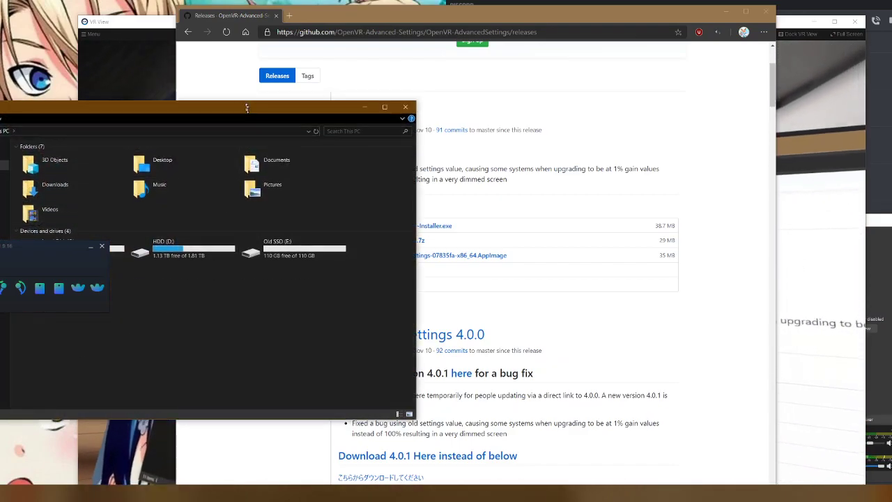
{"action": "left_click_drag", "start_coordinate": [247, 108], "coordinate": [499, 65]}
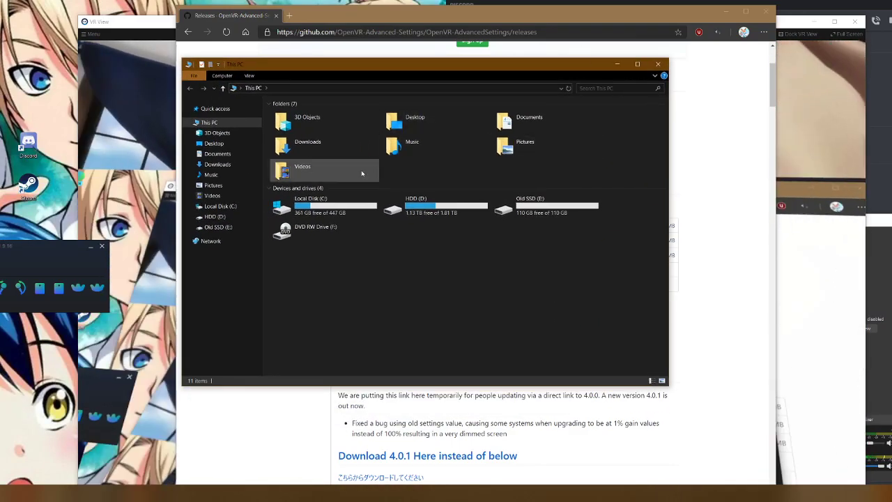
{"action": "double_click", "coordinate": [327, 149]}
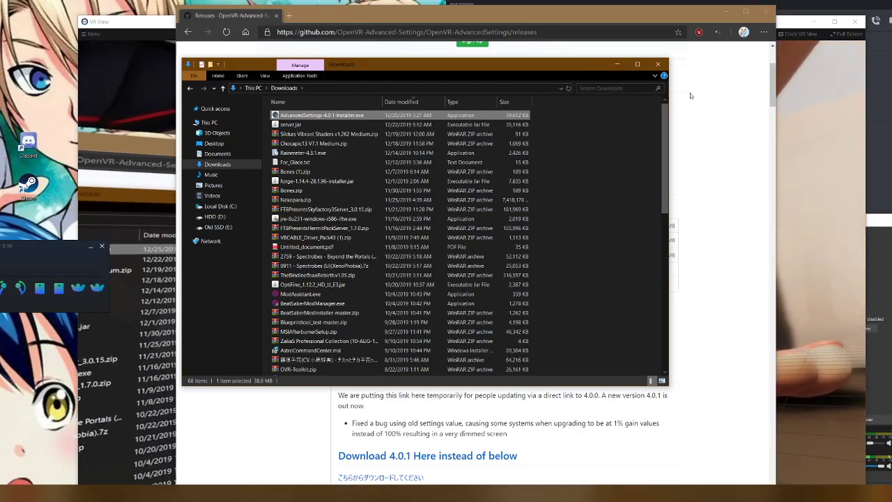
Step: Close the file browser and the web browser to reveal the VR view
{"action": "left_click", "coordinate": [655, 64]}
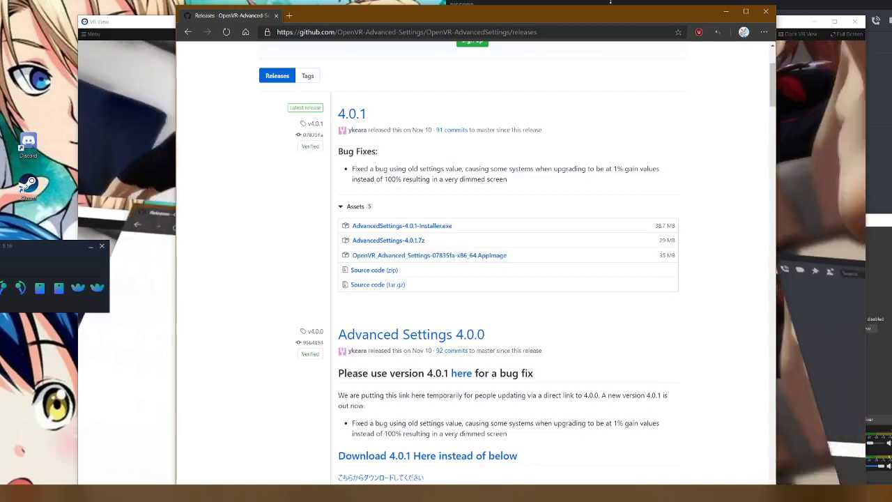
{"action": "left_click", "coordinate": [764, 12]}
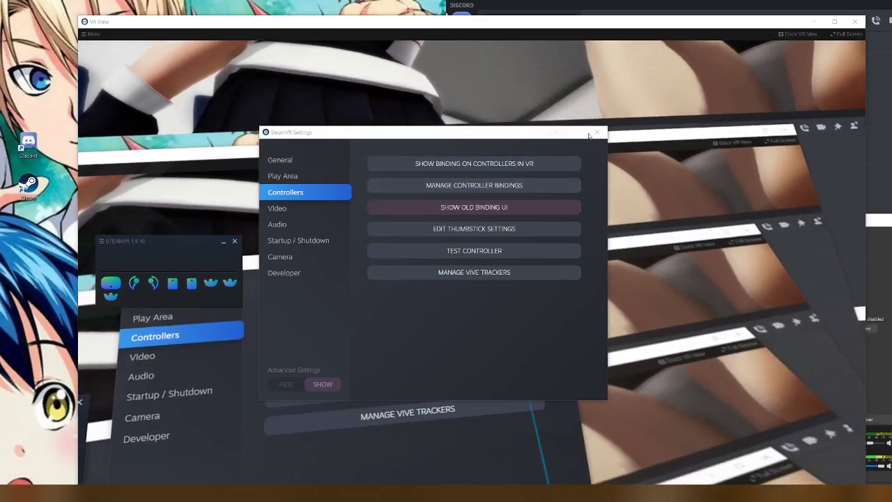
Step: Open the legacy controller bindings editor and place it beside the SteamVR status window
{"action": "left_click", "coordinate": [507, 207]}
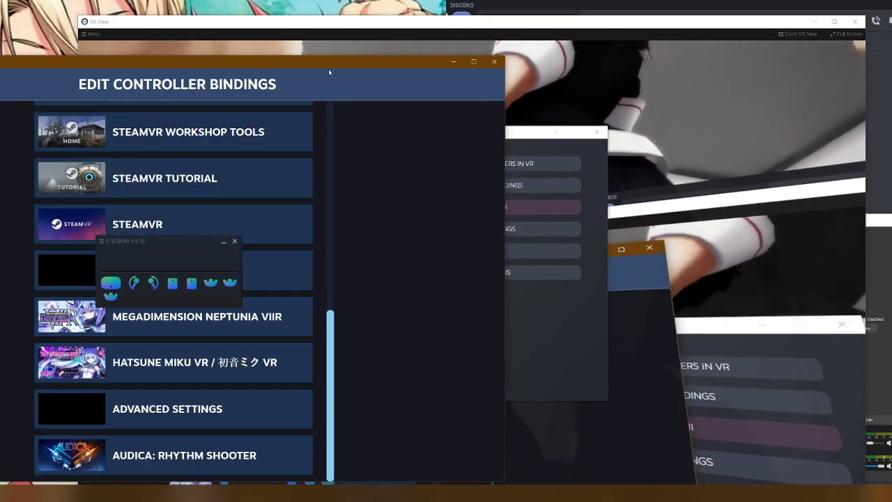
{"action": "left_click_drag", "start_coordinate": [326, 67], "coordinate": [680, 61]}
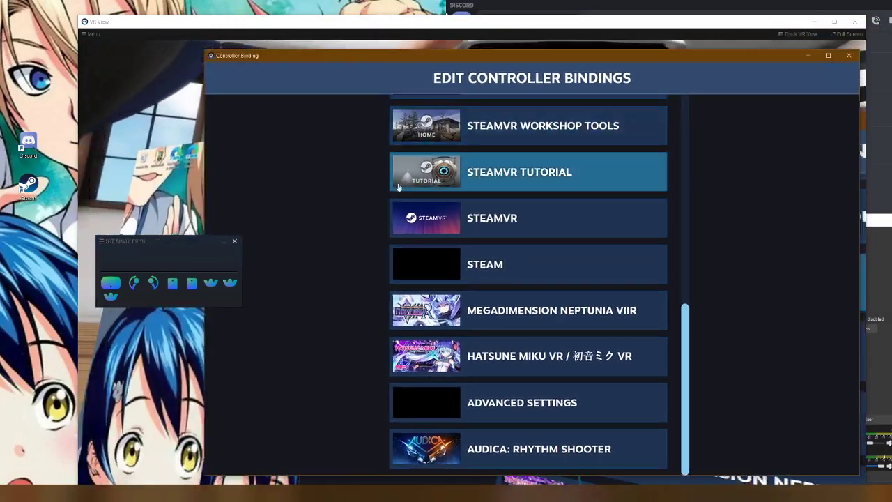
{"action": "left_click_drag", "start_coordinate": [193, 241], "coordinate": [159, 242]}
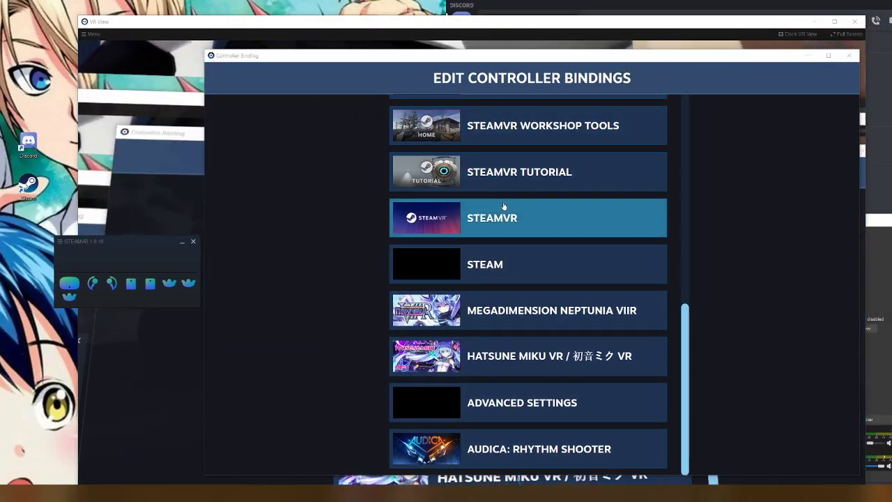
Step: Pick Advanced Settings from the bottom of the application list to show its Index Controller bindings
{"action": "scroll", "coordinate": [516, 202], "scroll_direction": "up", "scroll_amount": 3}
{"action": "scroll", "coordinate": [526, 209], "scroll_direction": "down", "scroll_amount": 3}
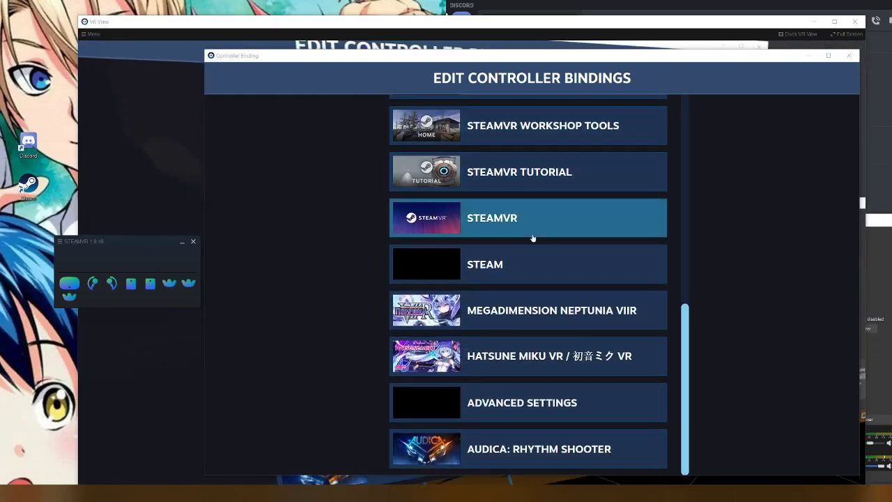
{"action": "scroll", "coordinate": [512, 230], "scroll_direction": "up", "scroll_amount": 7}
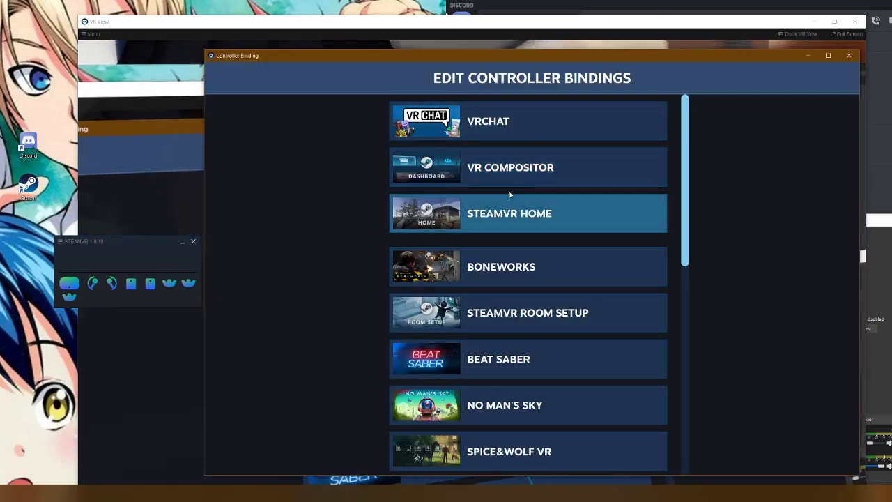
{"action": "scroll", "coordinate": [473, 242], "scroll_direction": "down", "scroll_amount": 8}
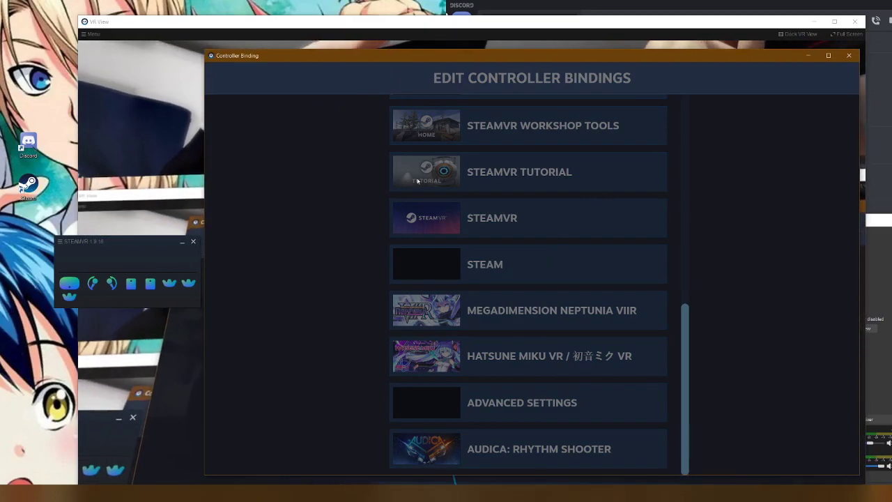
{"action": "left_click", "coordinate": [521, 402]}
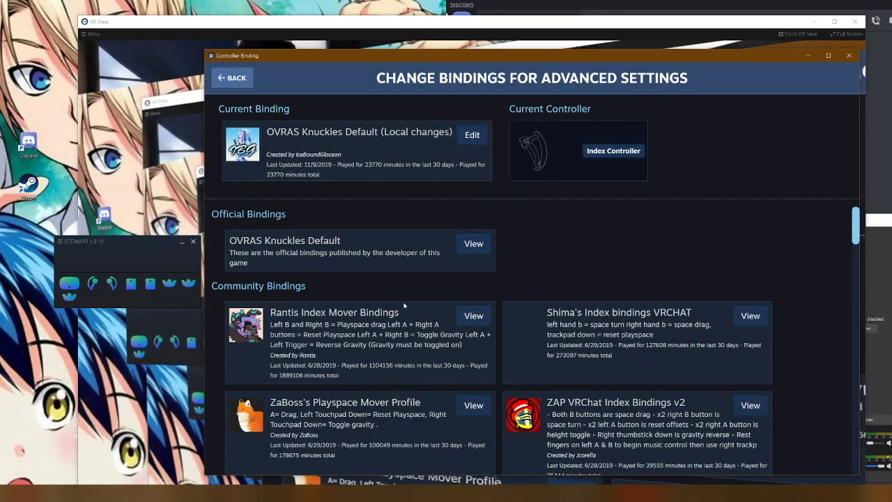
Step: Look through the official OVRAS Knuckles Default binding's mappings, then go back to the applications list
{"action": "left_click", "coordinate": [471, 135]}
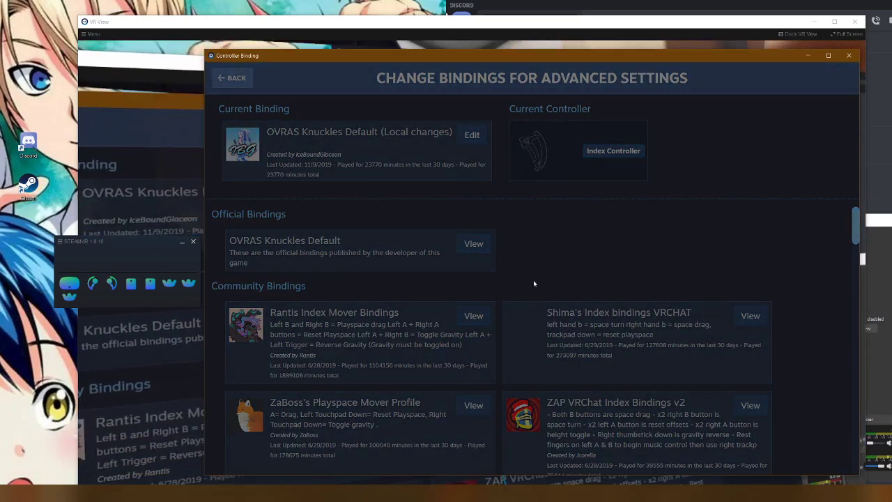
{"action": "scroll", "coordinate": [565, 332], "scroll_direction": "down", "scroll_amount": 2}
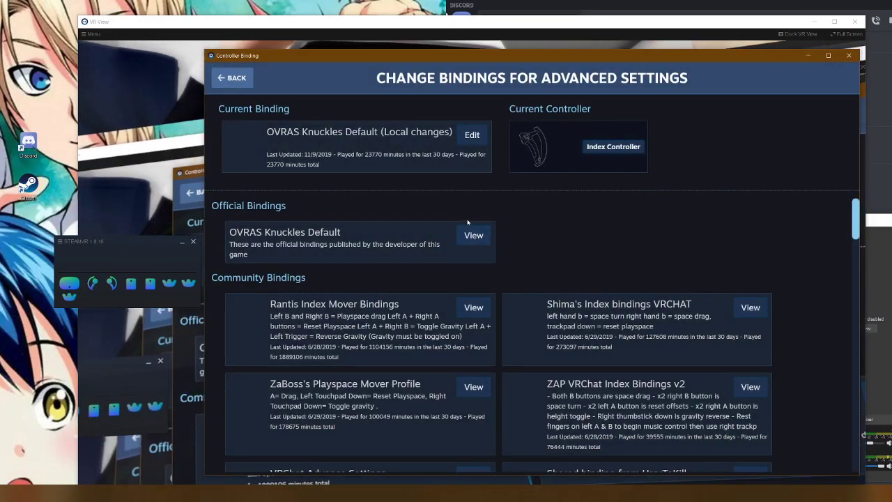
{"action": "left_click", "coordinate": [476, 236]}
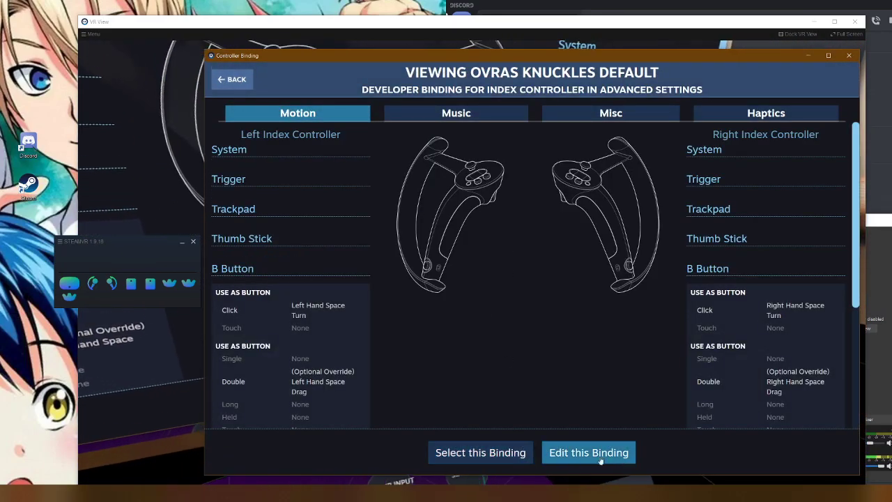
{"action": "scroll", "coordinate": [715, 351], "scroll_direction": "down", "scroll_amount": 3}
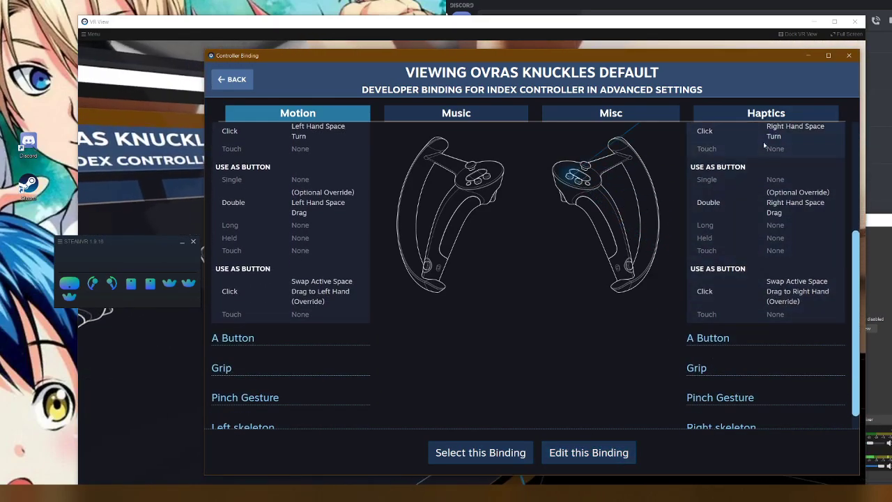
{"action": "scroll", "coordinate": [350, 258], "scroll_direction": "up", "scroll_amount": 2}
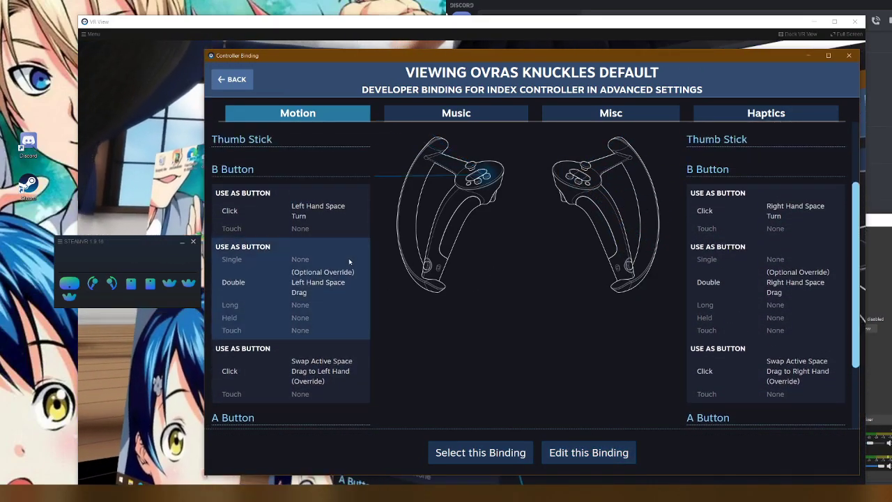
{"action": "scroll", "coordinate": [766, 279], "scroll_direction": "up", "scroll_amount": 1}
{"action": "scroll", "coordinate": [782, 300], "scroll_direction": "down", "scroll_amount": 2}
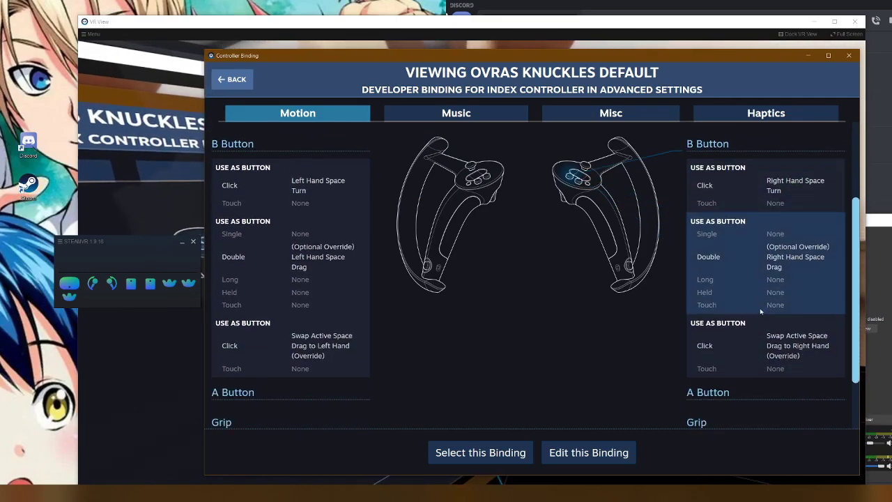
{"action": "left_click", "coordinate": [249, 81]}
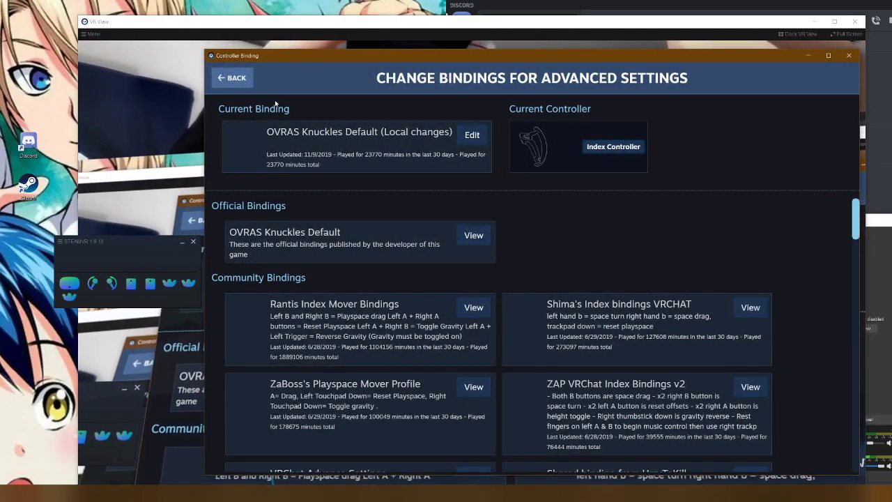
{"action": "left_click", "coordinate": [234, 79]}
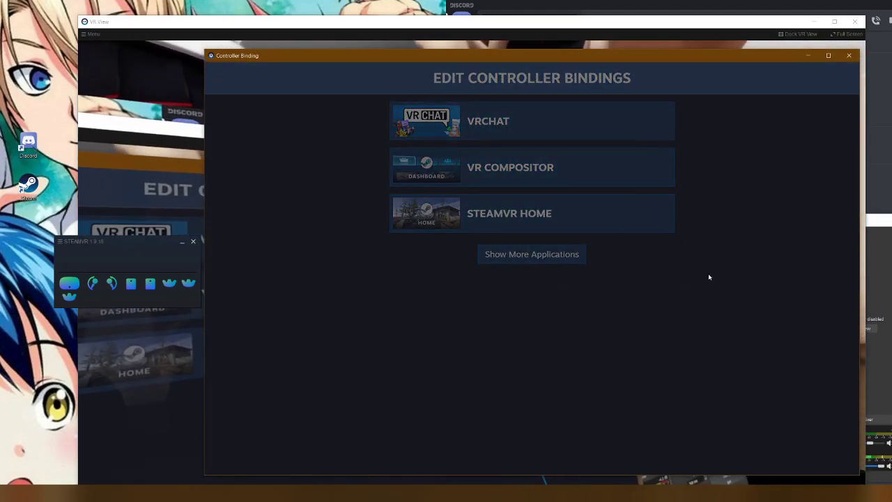
Step: Look through VRChat's current Index binding, including Grip Release, then close the Controller Binding window
{"action": "left_click", "coordinate": [488, 121]}
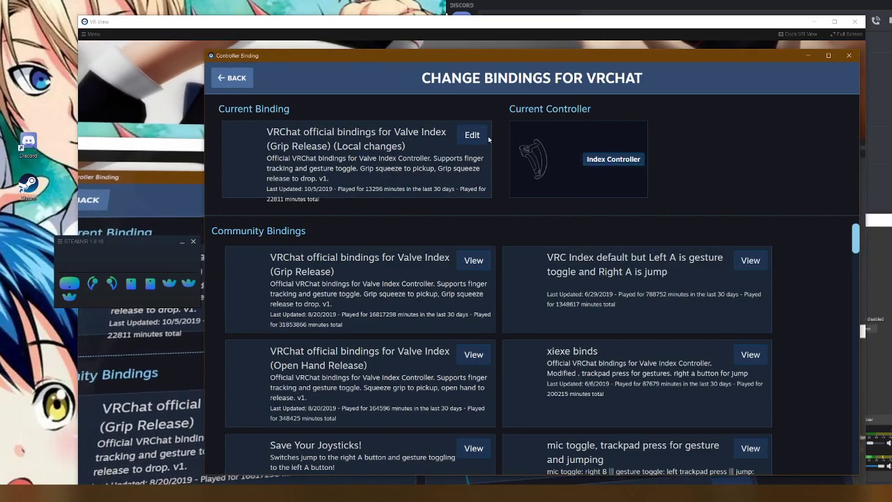
{"action": "left_click", "coordinate": [487, 137]}
{"action": "scroll", "coordinate": [772, 282], "scroll_direction": "down", "scroll_amount": 10}
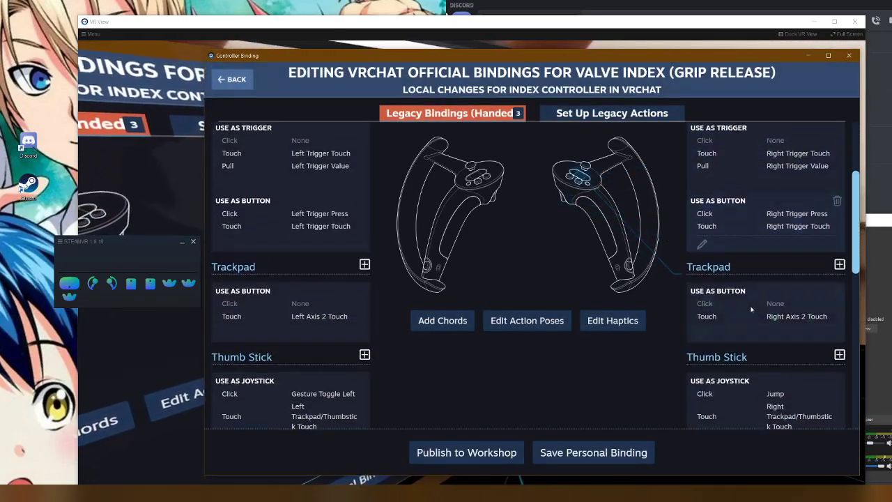
{"action": "scroll", "coordinate": [339, 270], "scroll_direction": "down", "scroll_amount": 2}
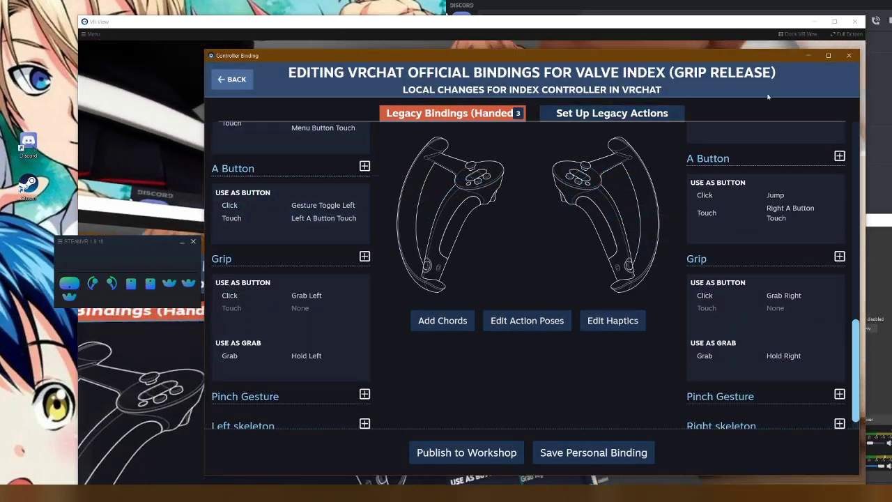
{"action": "left_click", "coordinate": [849, 56]}
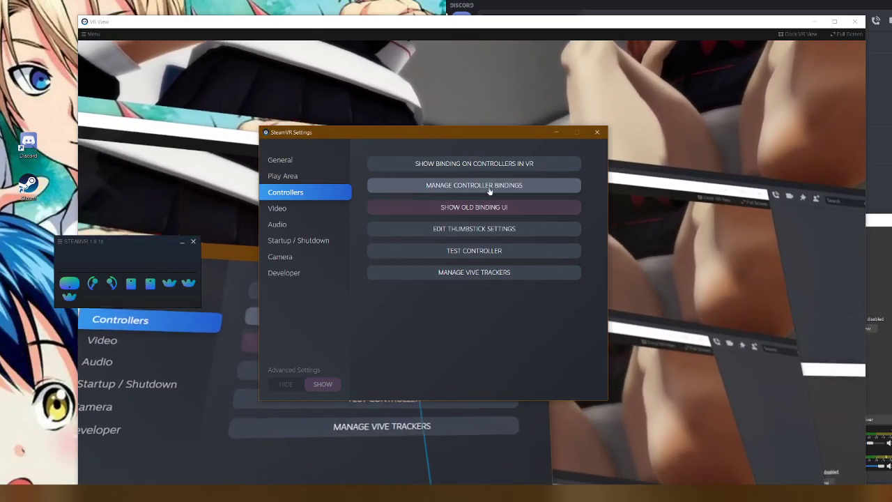
{"action": "left_click", "coordinate": [449, 187]}
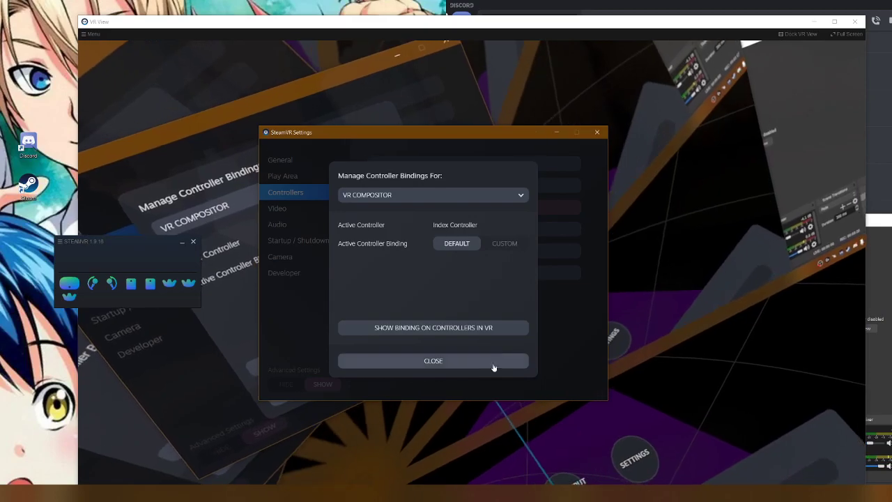
{"action": "left_click", "coordinate": [492, 364]}
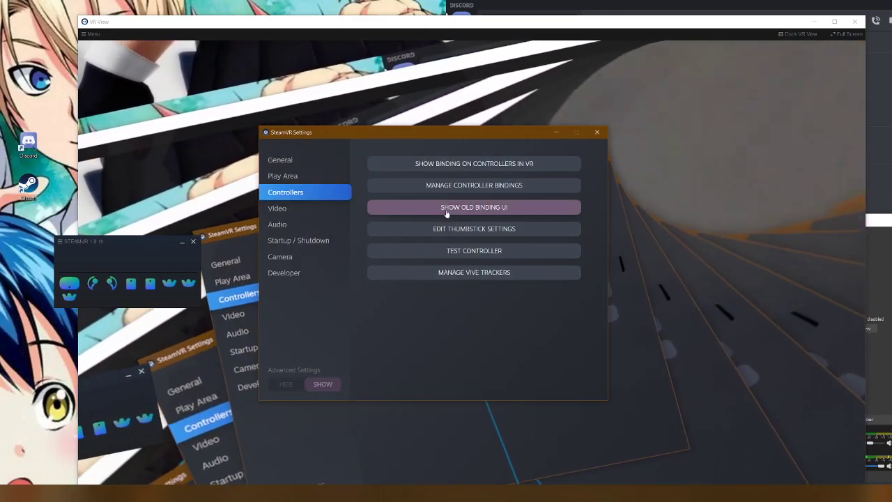
{"action": "left_click", "coordinate": [441, 207]}
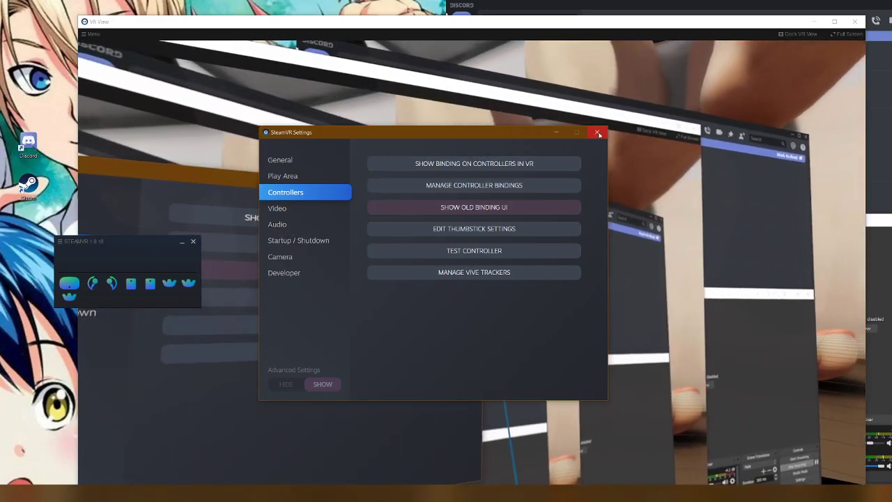
Step: Close SteamVR Settings, leaving the VR View dashboard with Advanced Settings showing
{"action": "left_click", "coordinate": [596, 132]}
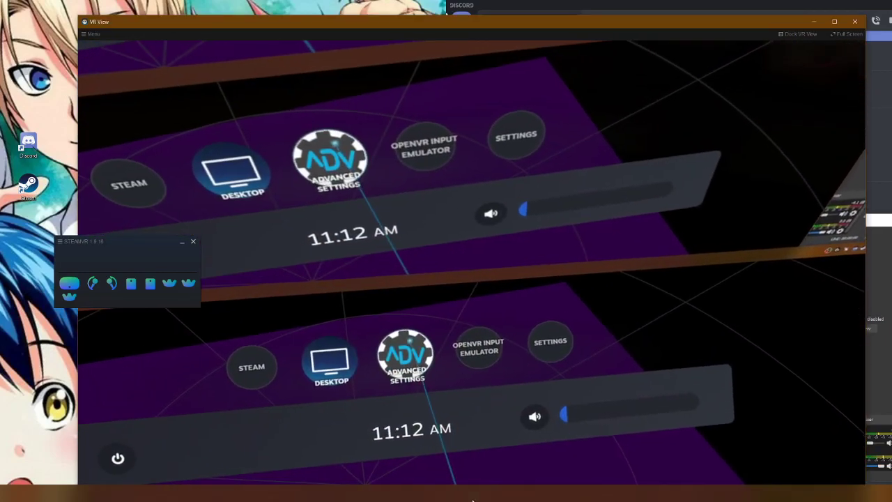